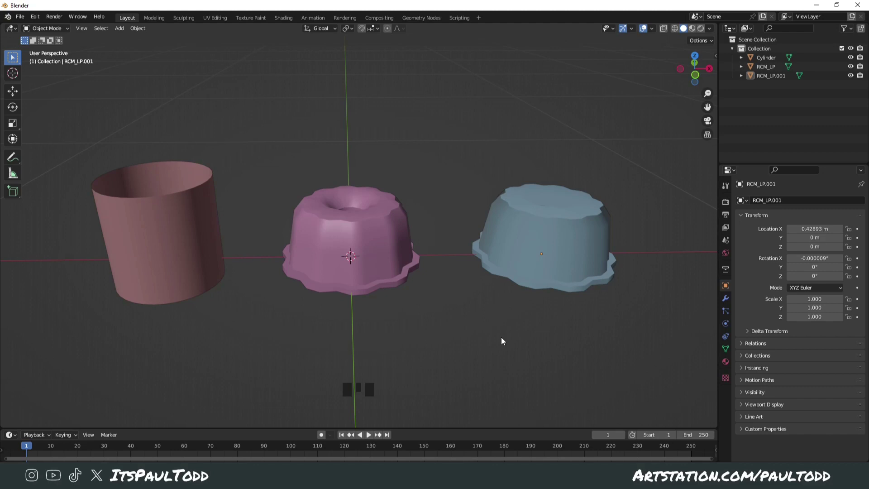
Step: Select the pink RCM_LP mould and clear its mesh selection, then select and deselect the blue RCM_LP.001 copy
click(367, 209)
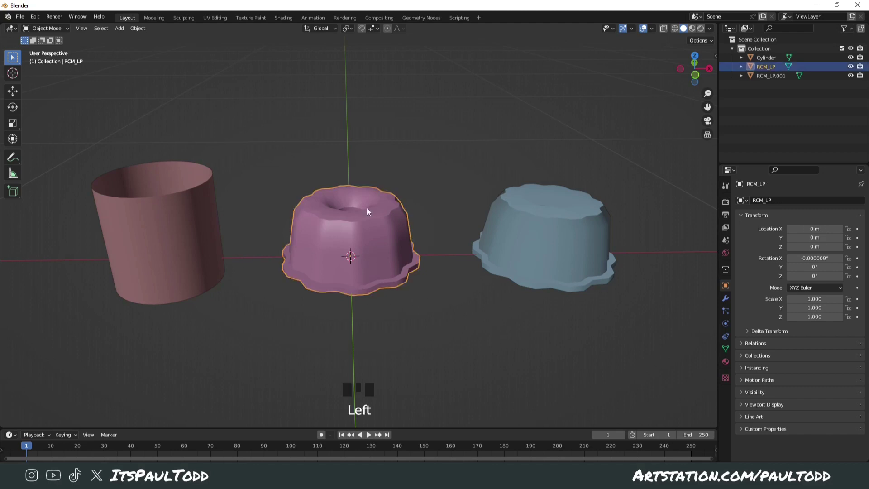
key(Tab)
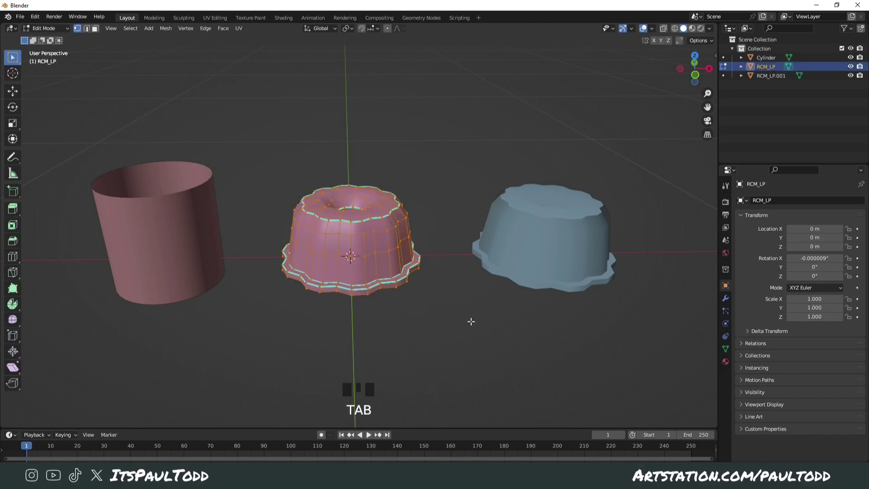
click(463, 318)
key(Tab)
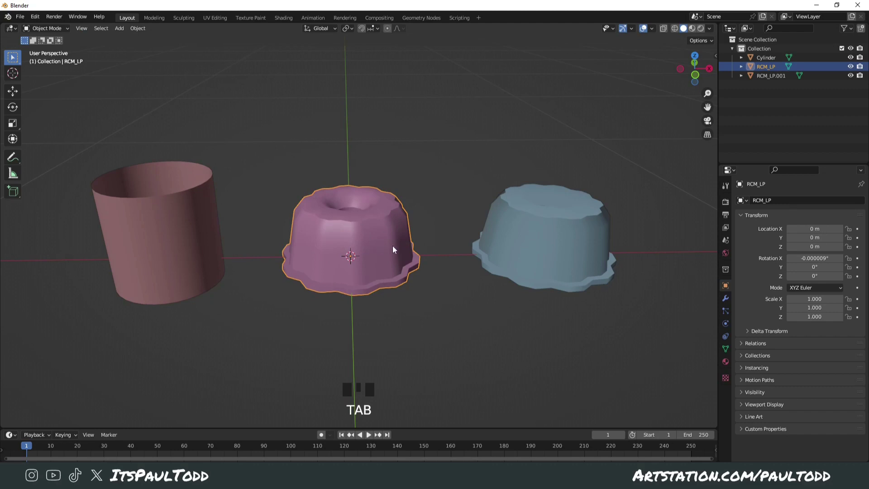
click(580, 229)
click(589, 348)
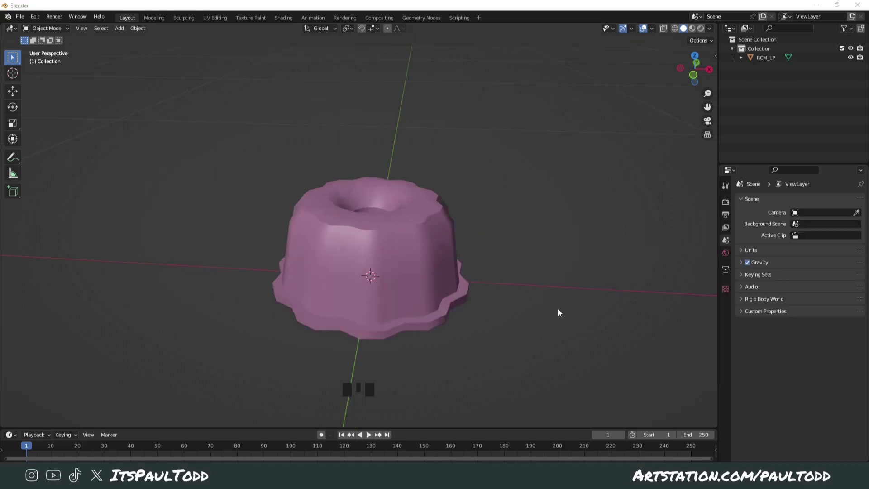
Step: In Edit Mode on RCM_LP, show face normals in the overlays with Size 0.01
middle_drag(557, 308, 560, 312)
click(541, 302)
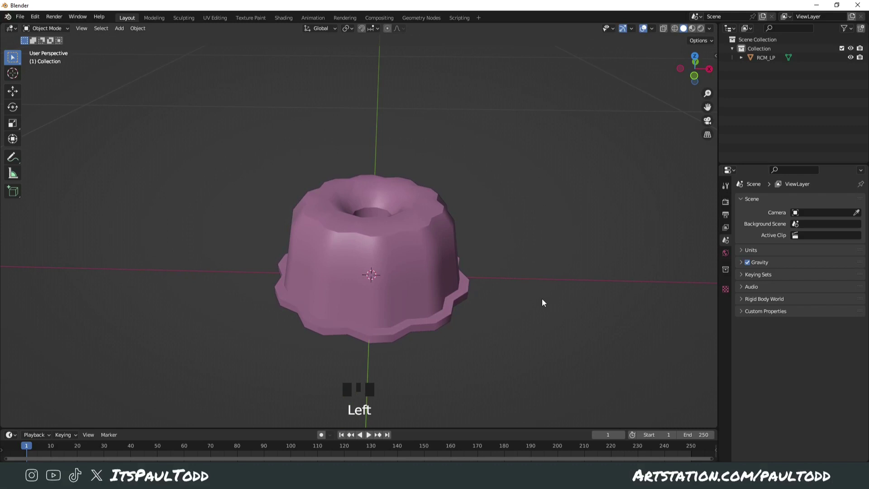
click(427, 254)
key(Tab)
middle_drag(540, 262, 649, 57)
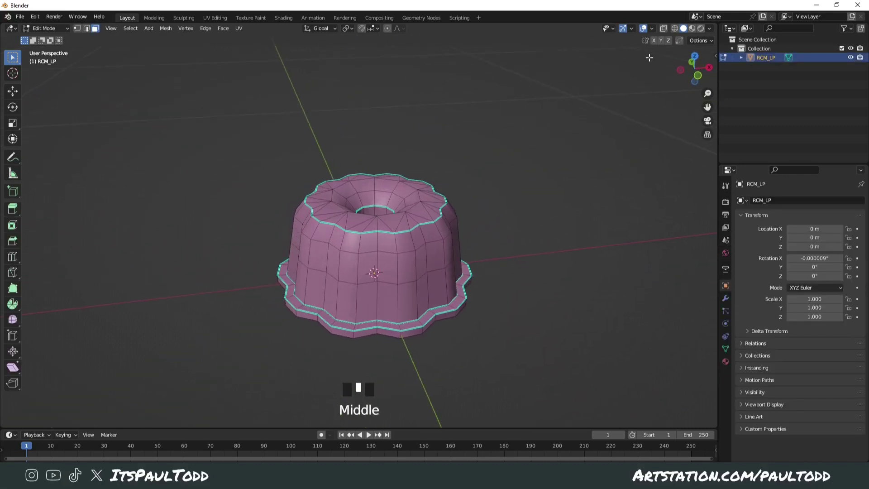
click(651, 28)
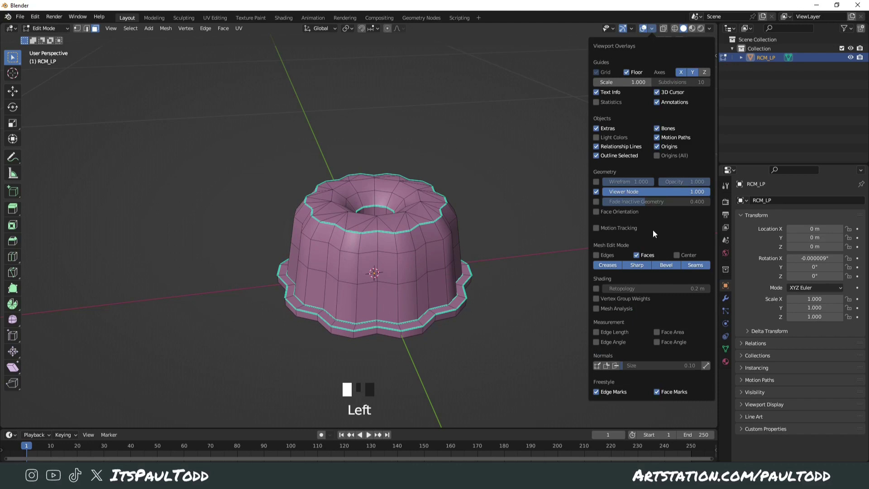
click(606, 365)
drag(646, 362, 591, 346)
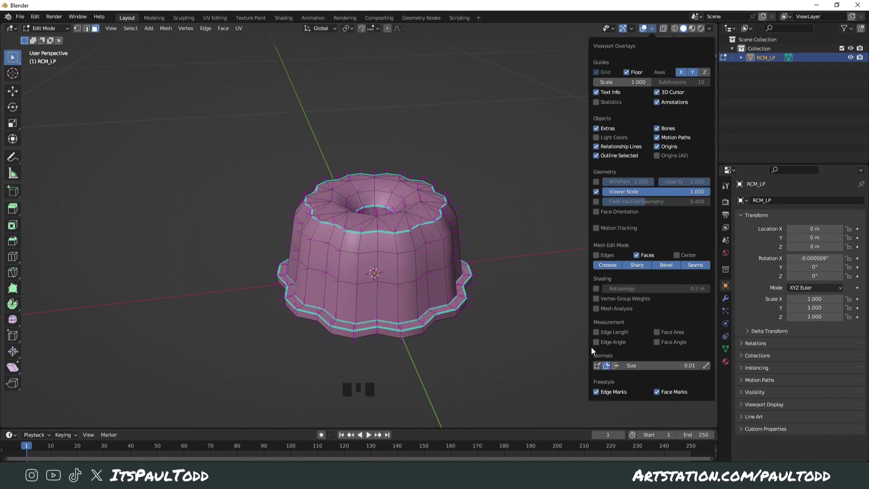
middle_drag(591, 346, 513, 289)
scroll(515, 293, up, 2)
key(Tab)
Step: Orbit and zoom around the mould, toggling Edit Mode to check the normal display
middle_drag(424, 222, 536, 258)
scroll(429, 250, up, 3)
middle_drag(429, 250, 493, 257)
scroll(492, 256, down, 1)
key(Tab)
scroll(431, 181, down, 3)
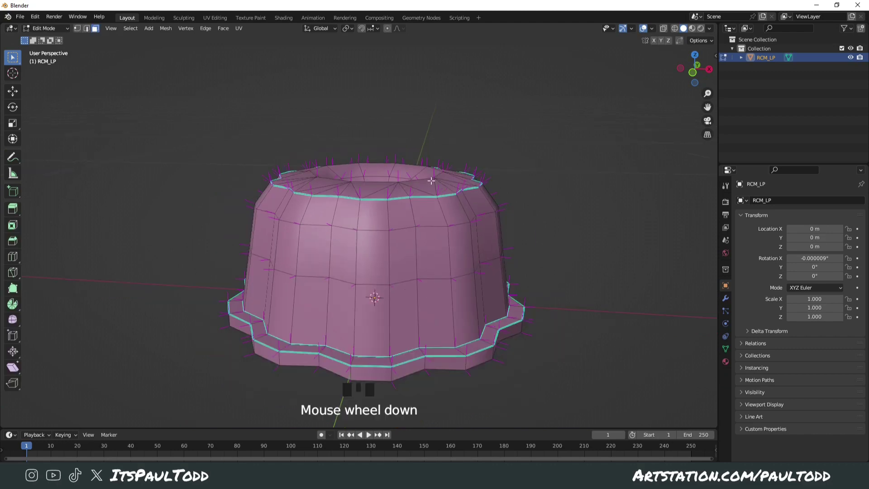
key(Tab)
middle_drag(586, 270, 298, 270)
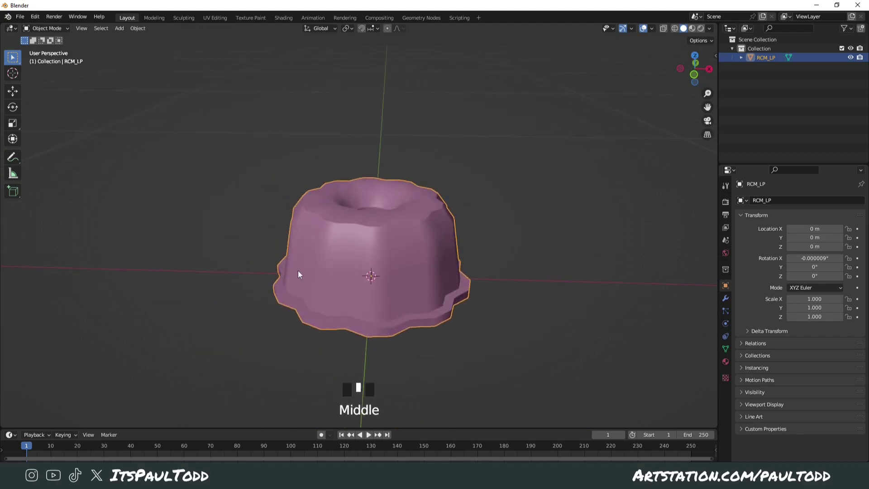
scroll(493, 298, down, 1)
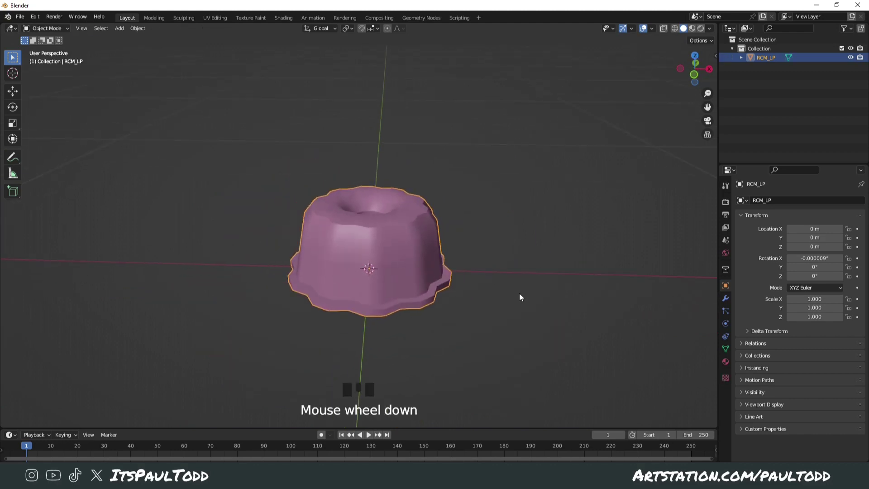
middle_drag(517, 295, 493, 272)
Step: Add a Cylinder mesh, scale it down and move it along X beside the mould
click(493, 271)
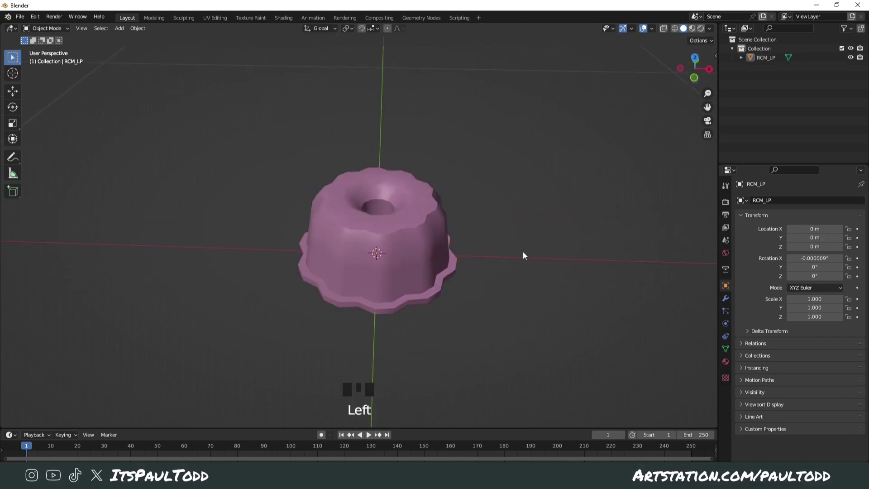
key(shift+a)
mouse_move(520, 238)
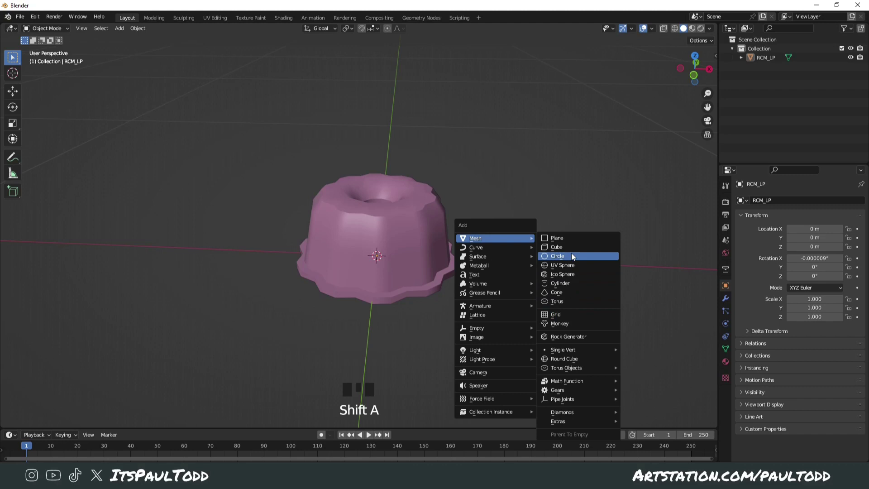
click(542, 283)
scroll(505, 335, down, 7)
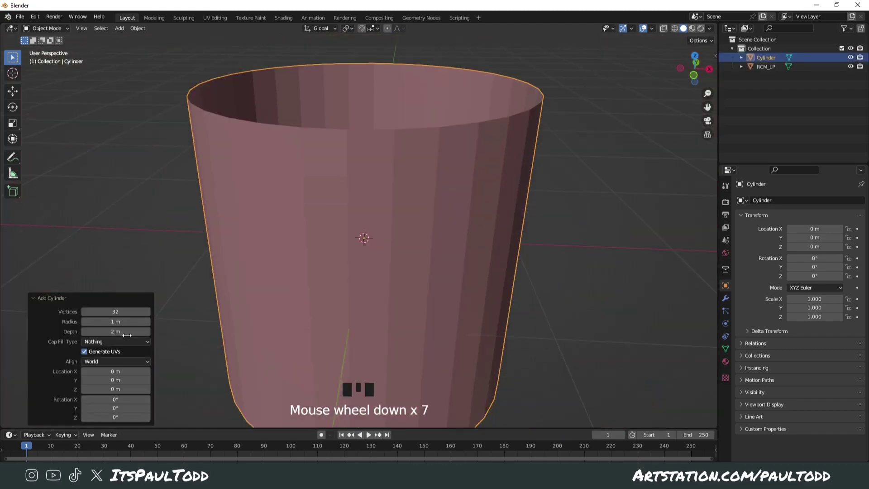
key(s)
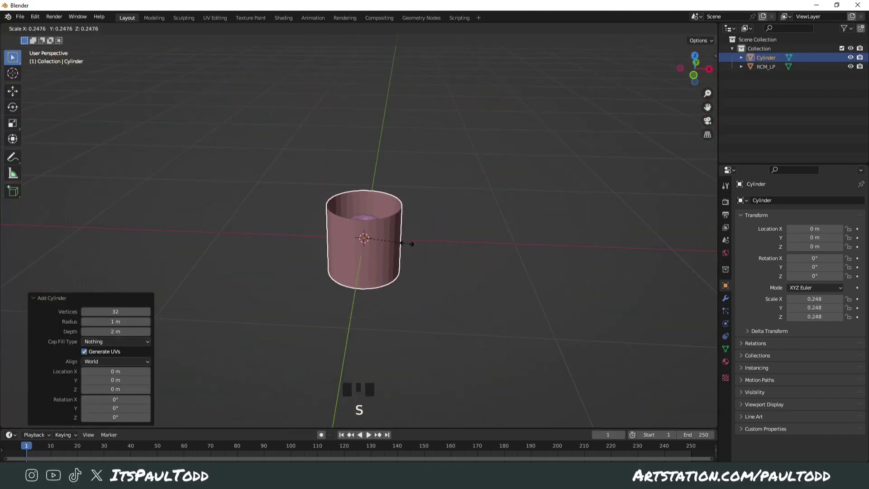
click(393, 242)
key(g)
key(x)
click(393, 240)
scroll(393, 240, up, 2)
Step: Shade the cylinder smooth, rescale it to 0.127 and raise it along Z
right_click(263, 230)
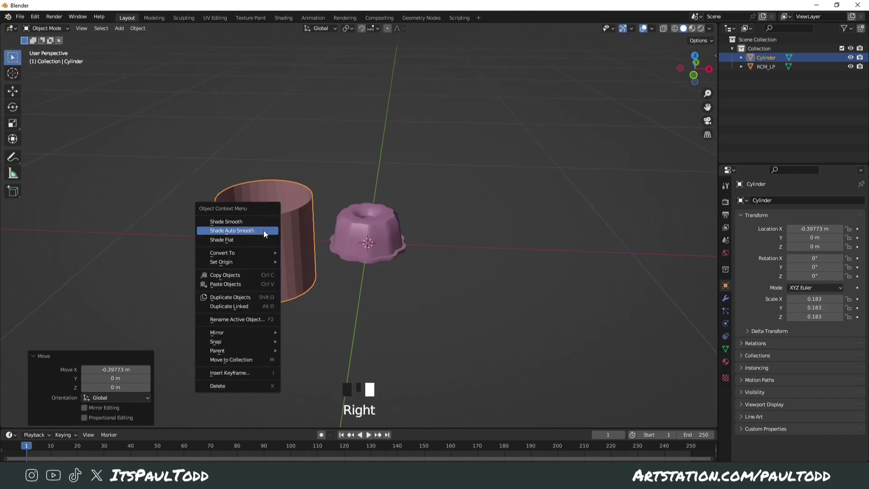
click(260, 229)
click(271, 275)
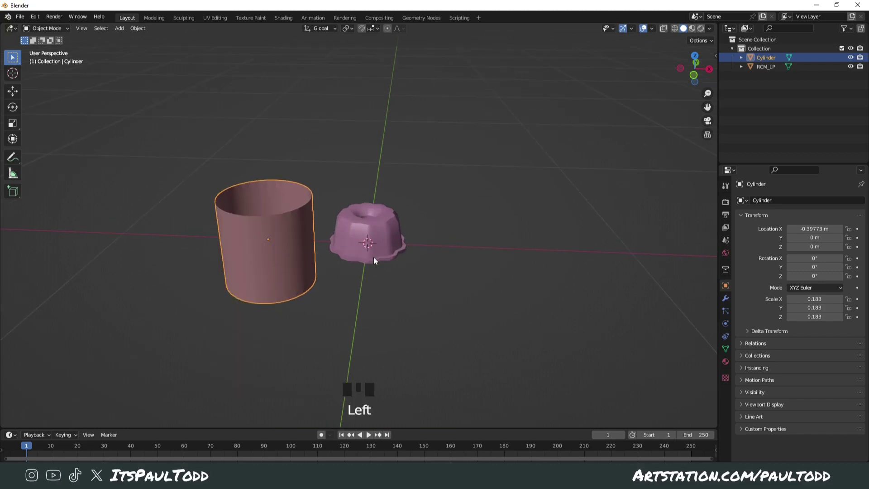
middle_drag(270, 275, 192, 281)
key(s)
click(410, 272)
key(g)
key(z)
click(415, 236)
click(415, 236)
Step: Select the RCM_LP mould and toggle Edit Mode with its mesh selection cleared
scroll(406, 276, up, 2)
click(474, 288)
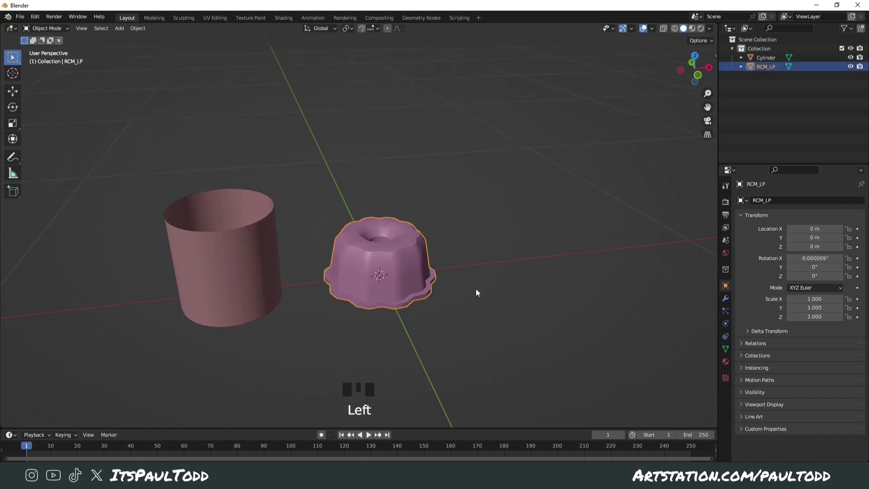
middle_drag(474, 287, 389, 275)
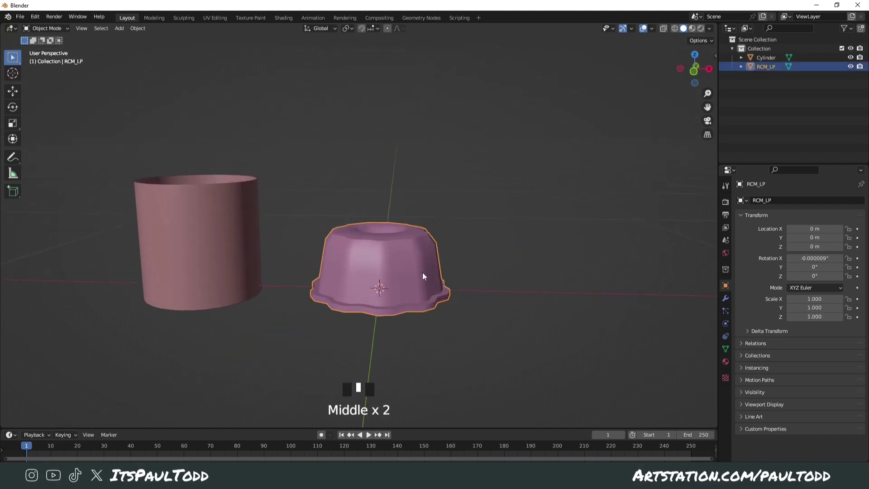
key(Tab)
key(Tab)
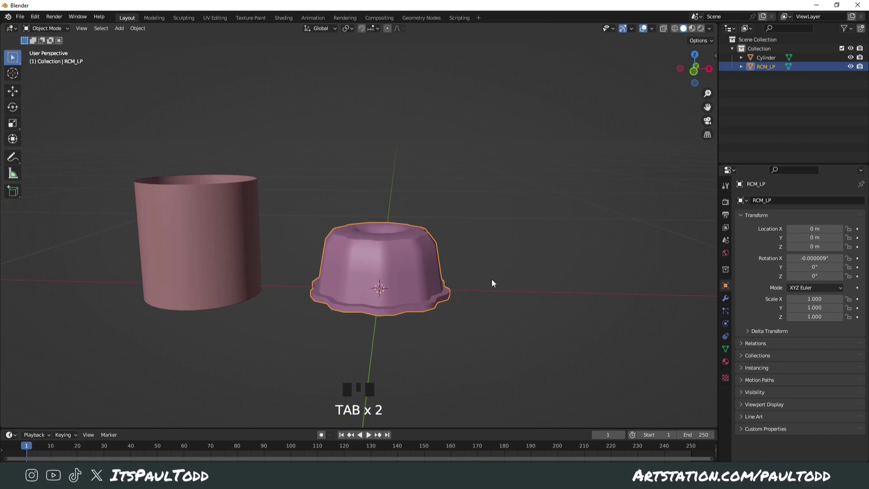
click(491, 279)
click(390, 268)
key(Tab)
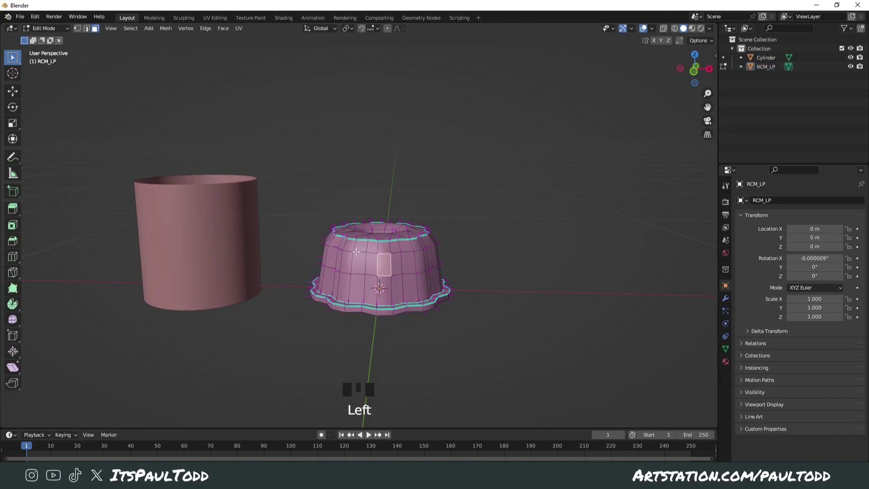
Step: Select a ring of wall faces, grow it, and add a vertex group named Group
scroll(421, 259, up, 2)
alt+middle_click(372, 284)
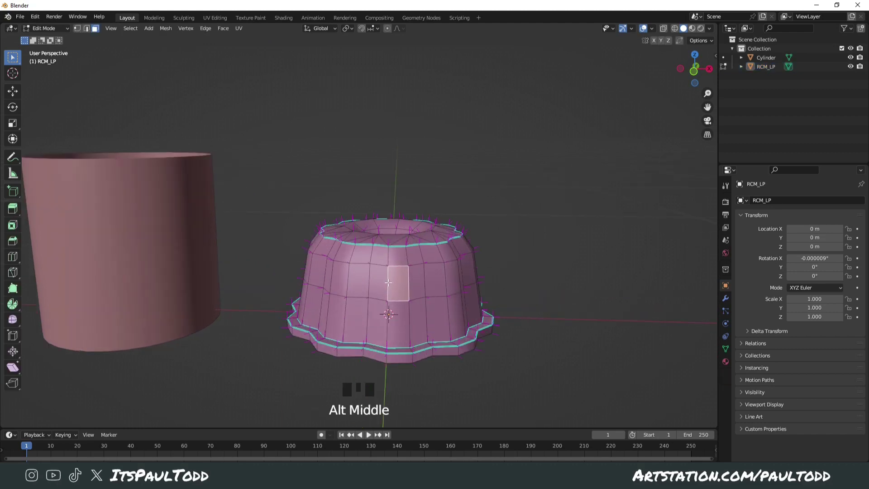
alt+click(404, 292)
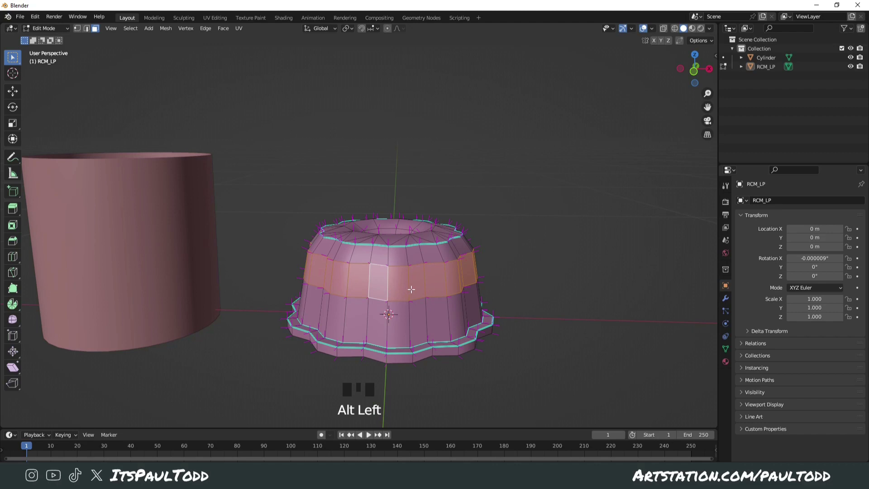
key(ctrl+KP_Add)
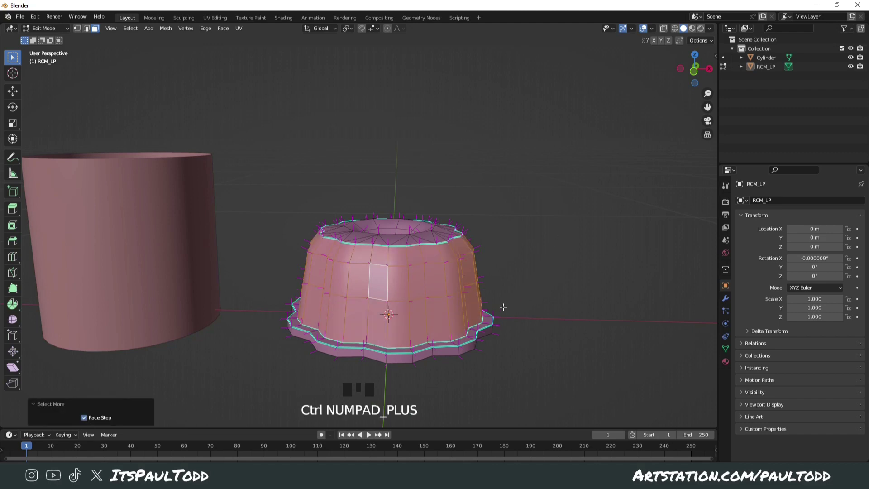
shift+middle_drag(503, 307, 450, 306)
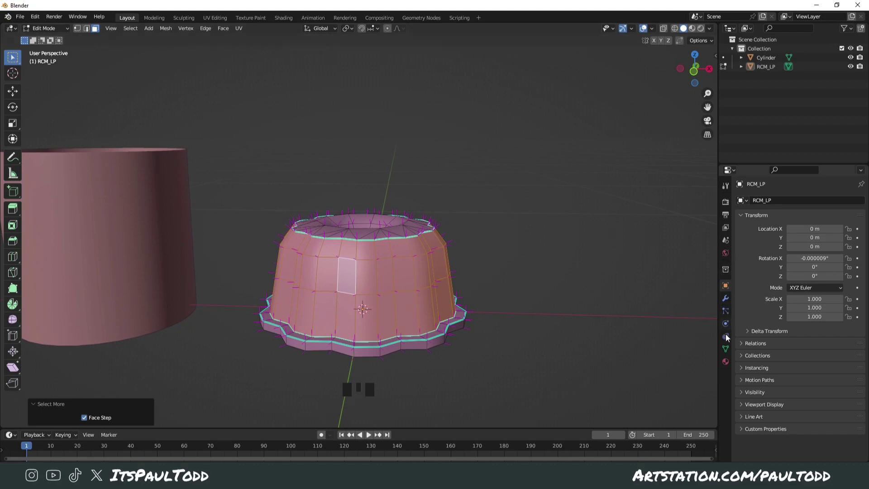
click(726, 350)
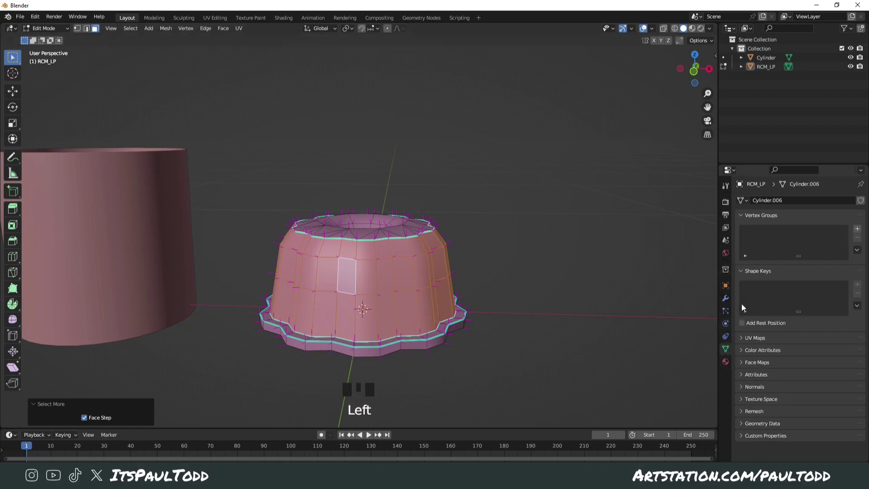
click(855, 230)
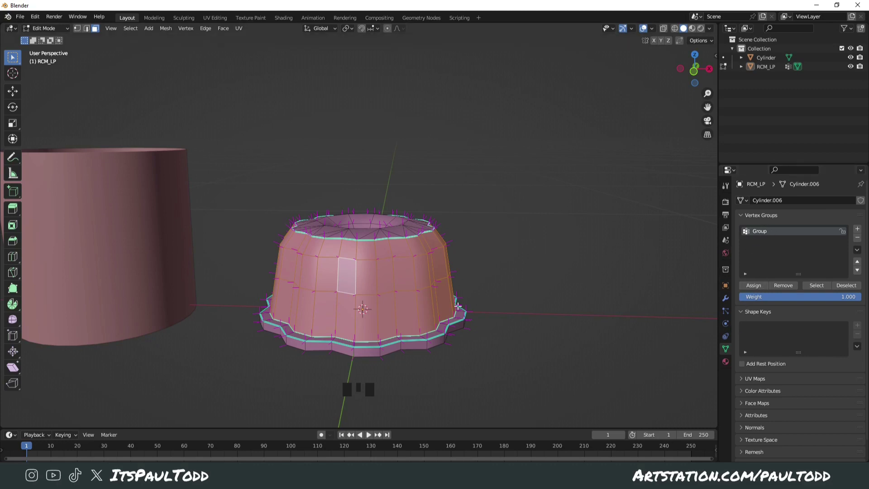
Step: Assign the selected faces to Group and add a Data Transfer modifier to RCM_LP
key(Tab)
click(427, 298)
click(725, 298)
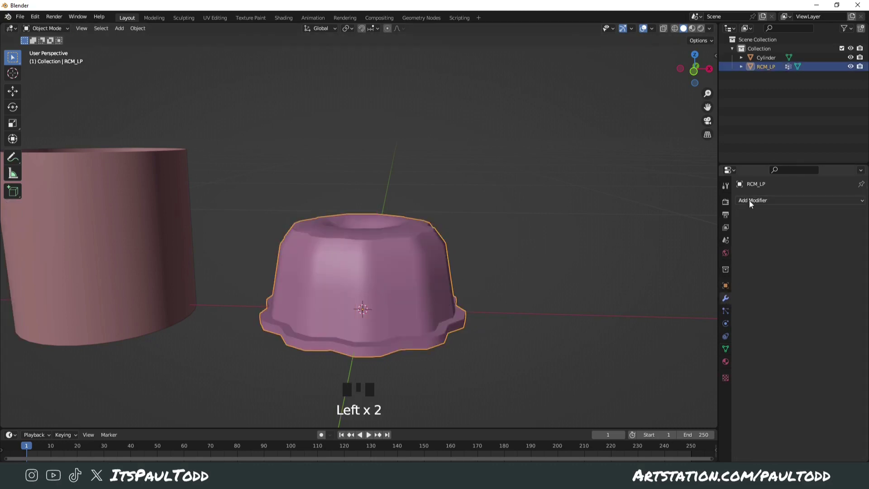
click(748, 200)
click(588, 225)
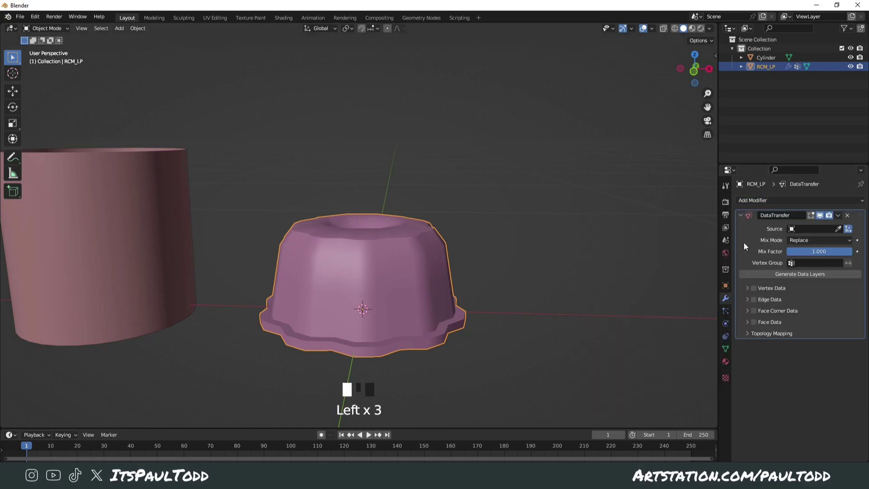
Step: Set Source to Cylinder, vertex group Group, enable Face Corner Custom Normals, disable Object Transform
click(838, 229)
click(95, 233)
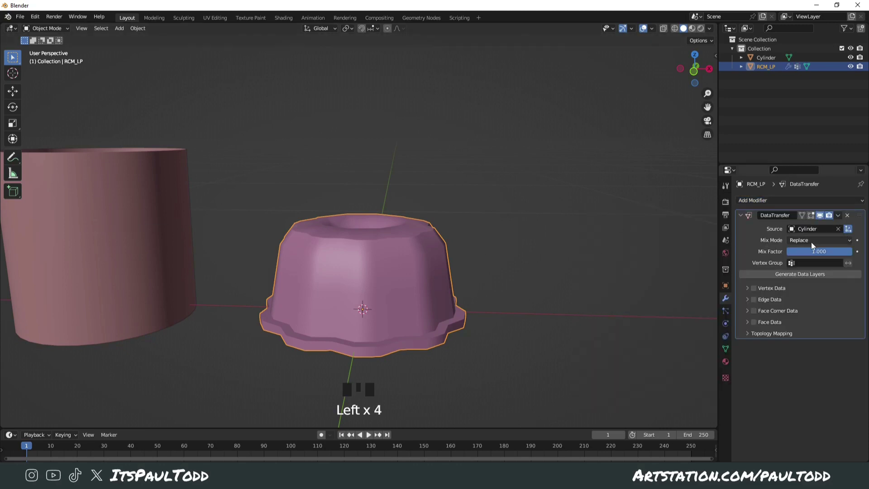
drag(827, 261, 792, 275)
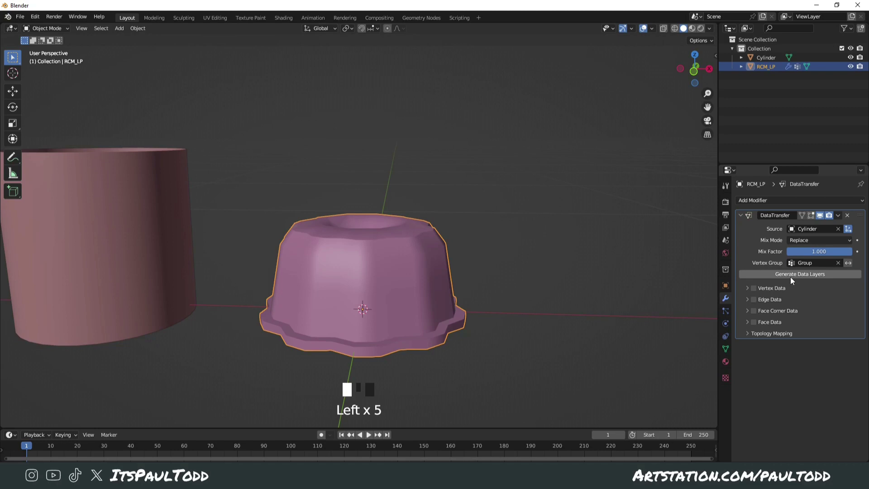
click(753, 311)
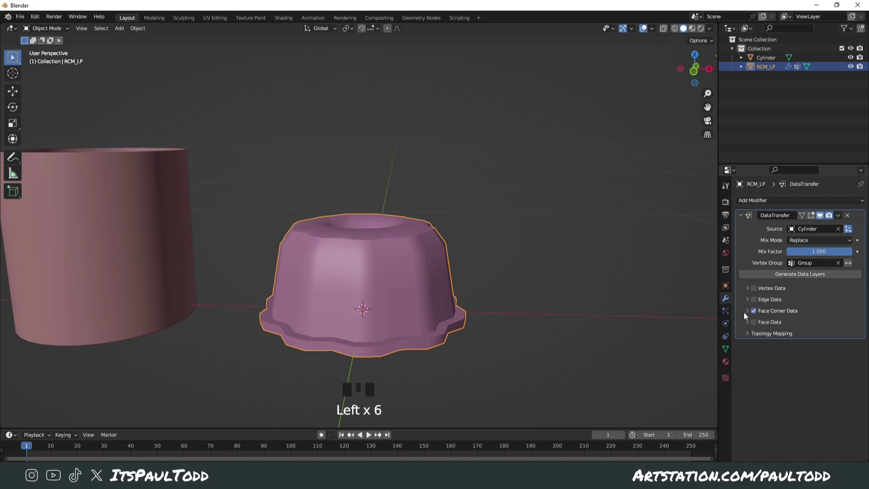
click(747, 311)
click(759, 324)
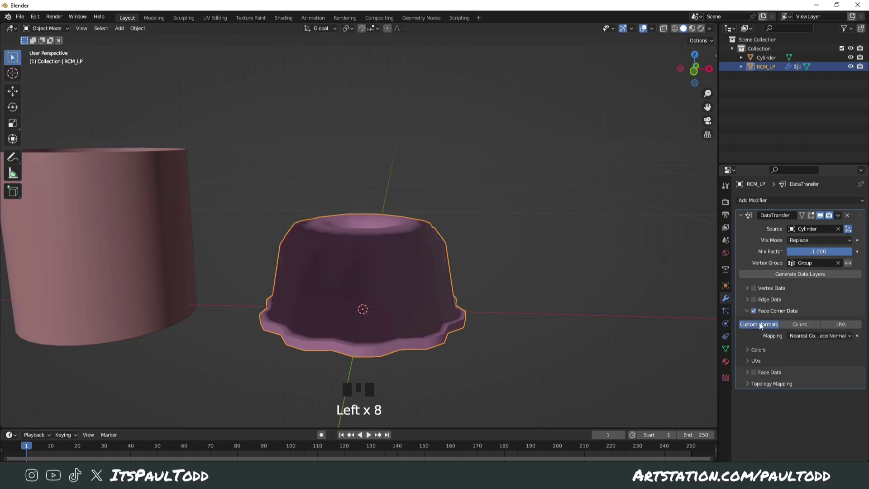
click(847, 230)
Step: Compare face corner mappings and settle on Nearest Face Interpolated over Projected Face Interpolated
click(819, 339)
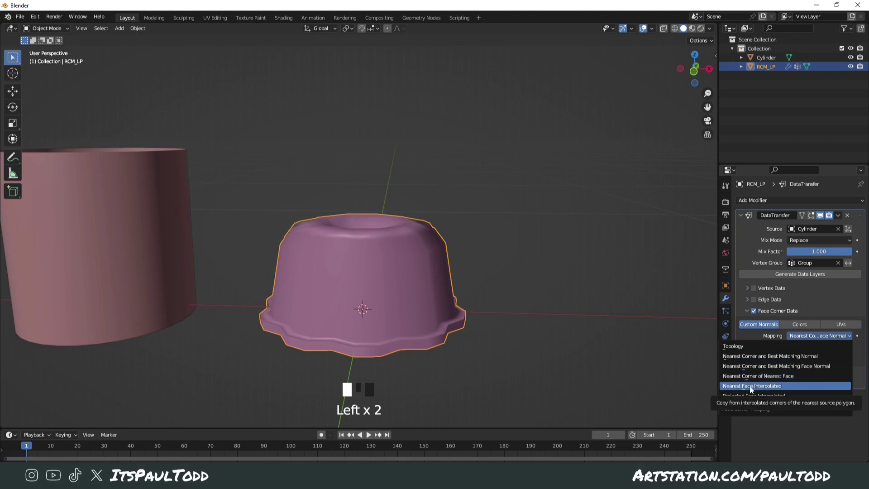
click(750, 387)
middle_drag(534, 308, 376, 294)
click(808, 336)
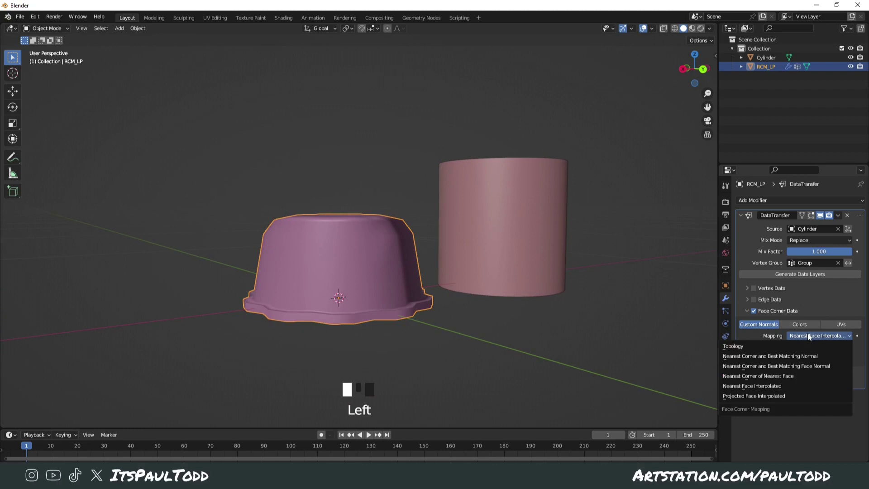
click(765, 395)
middle_drag(505, 337, 520, 289)
click(805, 338)
click(768, 389)
click(501, 356)
Step: Apply the Data Transfer modifier and delete the helper Cylinder
key(ctrl+a)
click(174, 284)
key(x)
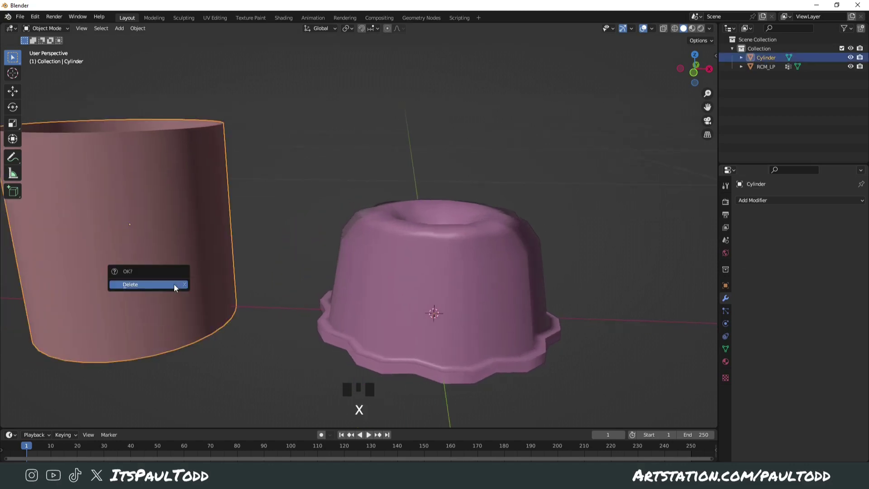
click(174, 283)
shift+middle_drag(497, 364, 501, 269)
Step: Put the mould in Edit Mode with all faces deselected, viewed from a low side angle
scroll(473, 225, up, 2)
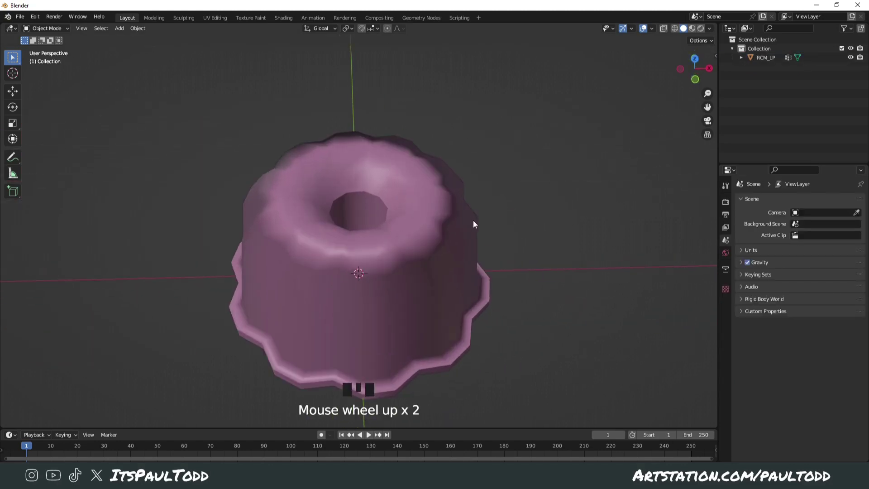
middle_drag(406, 216, 517, 257)
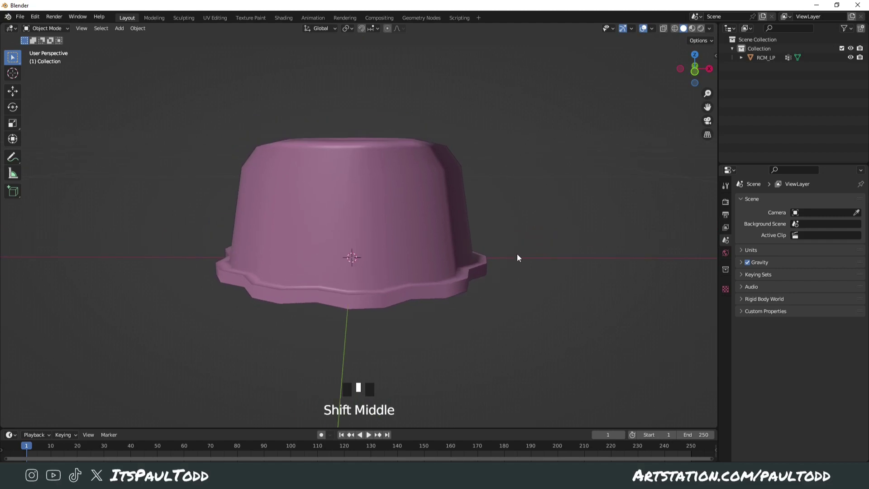
click(464, 290)
key(Tab)
middle_drag(464, 290, 457, 272)
click(543, 317)
scroll(466, 286, up, 2)
shift+middle_drag(458, 272, 452, 260)
key(Tab)
key(Tab)
key(Tab)
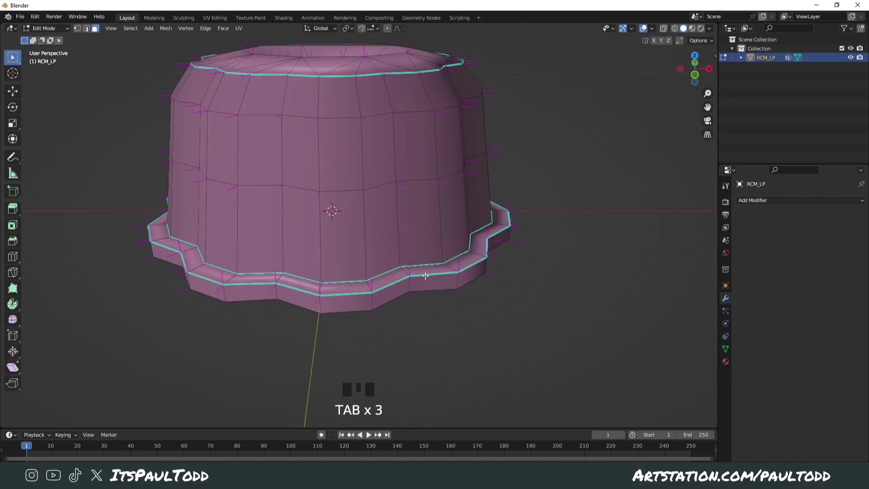
Step: Set normals from faces with Keep Sharp Edges on the rim ledge loop and the base's bottom loop
alt+click(405, 271)
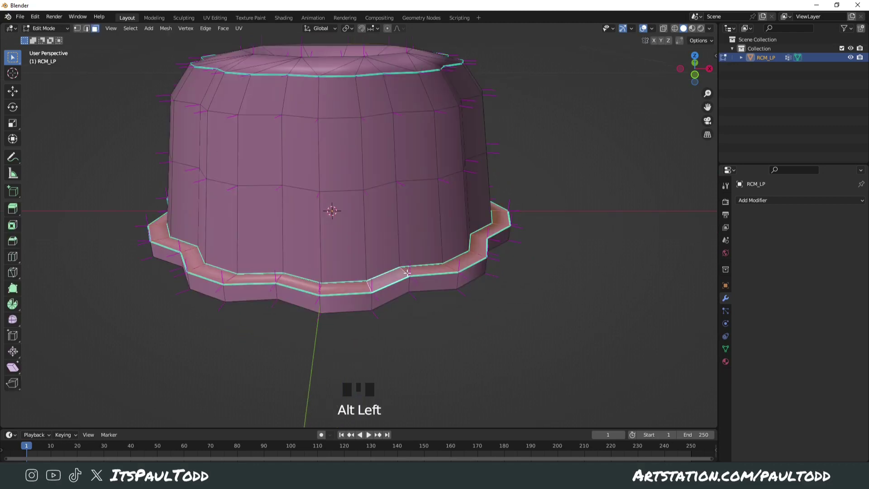
key(alt+n)
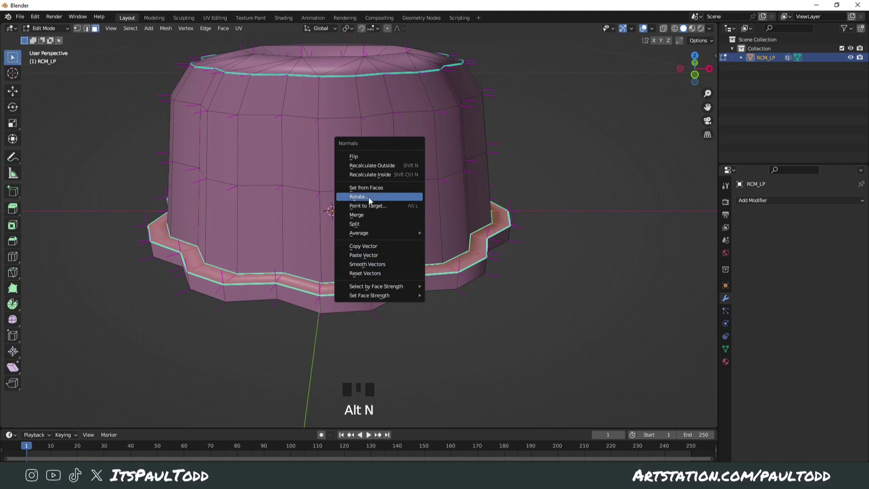
click(367, 196)
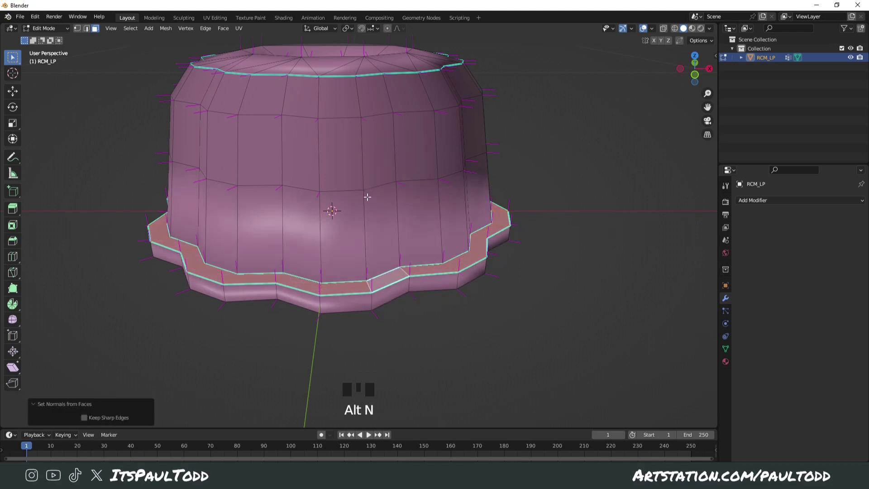
click(90, 417)
click(402, 341)
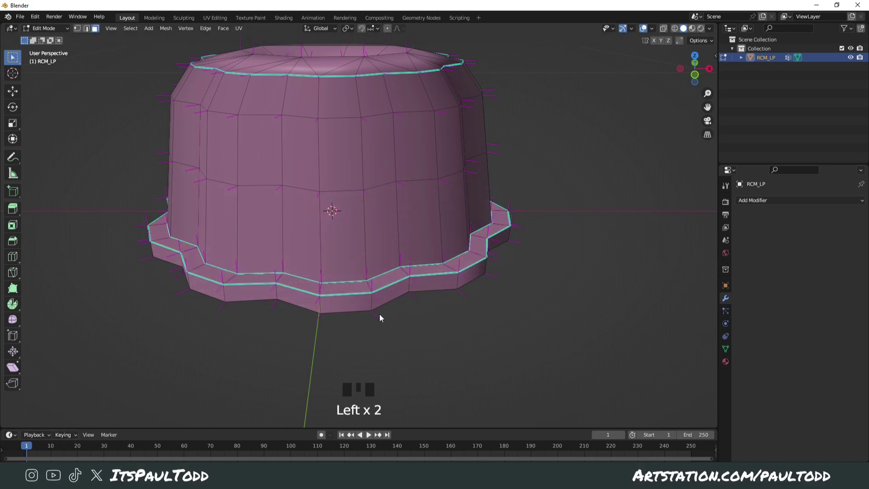
key(Tab)
key(Tab)
alt+click(371, 301)
key(alt+n)
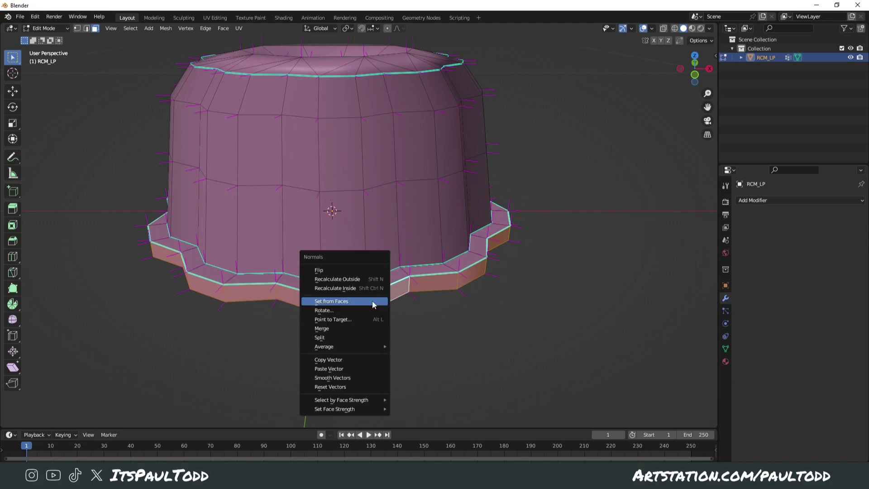
click(372, 301)
Step: Check the shading, then set normals from faces on the face loop inside the hole
key(Tab)
alt+middle_click(483, 293)
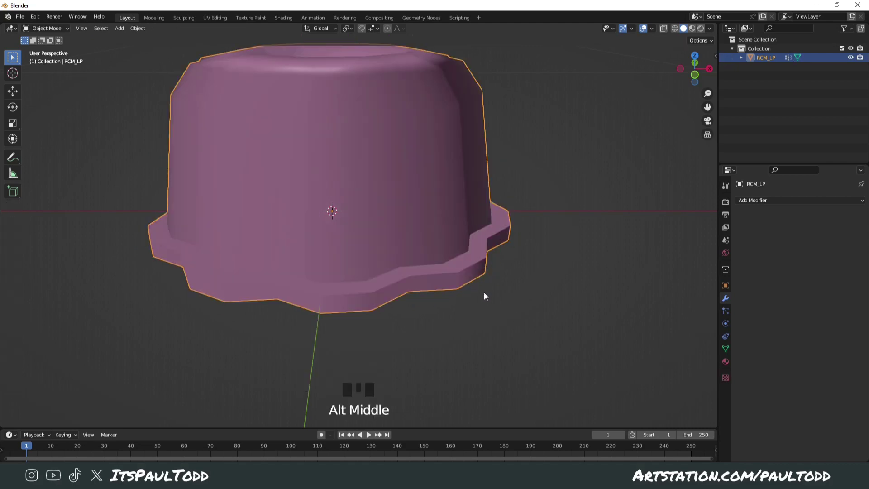
middle_drag(483, 293, 450, 289)
key(Tab)
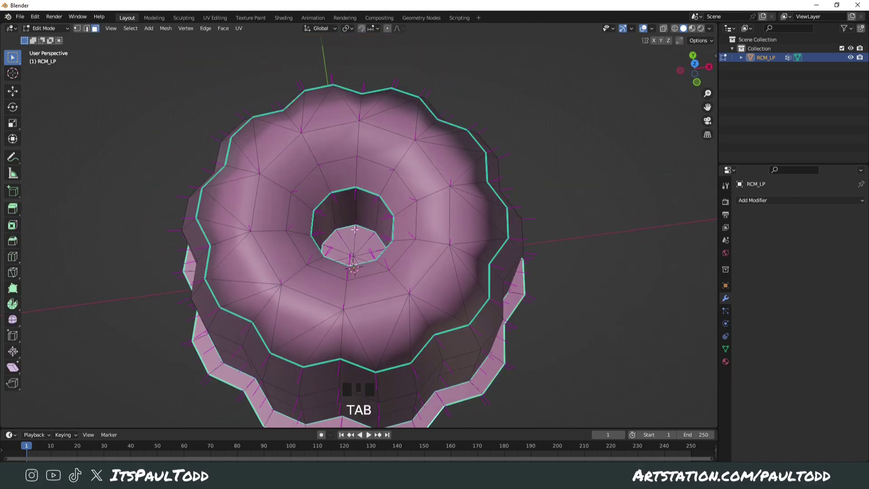
alt+click(358, 209)
key(alt+n)
click(358, 210)
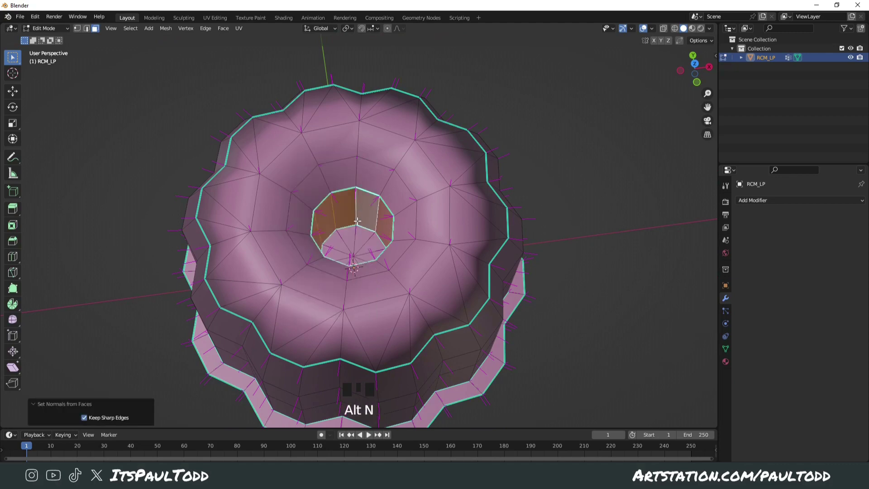
Step: Set normals from faces on the hole's bottom face and return to Object Mode
click(361, 254)
middle_drag(361, 254, 418, 176)
click(366, 250)
key(alt+n)
click(362, 247)
key(Tab)
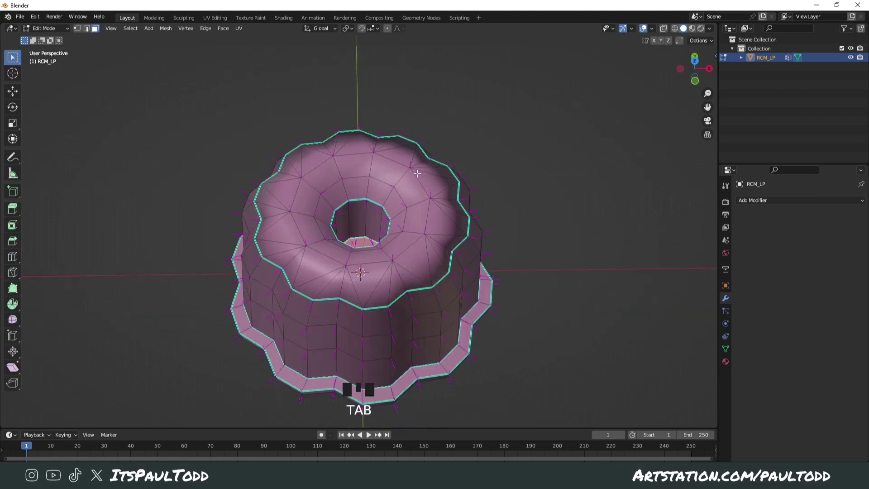
Step: Check the mould from the side, then add a new plane mesh to the scene
key(Tab)
middle_drag(509, 257, 528, 249)
key(Tab)
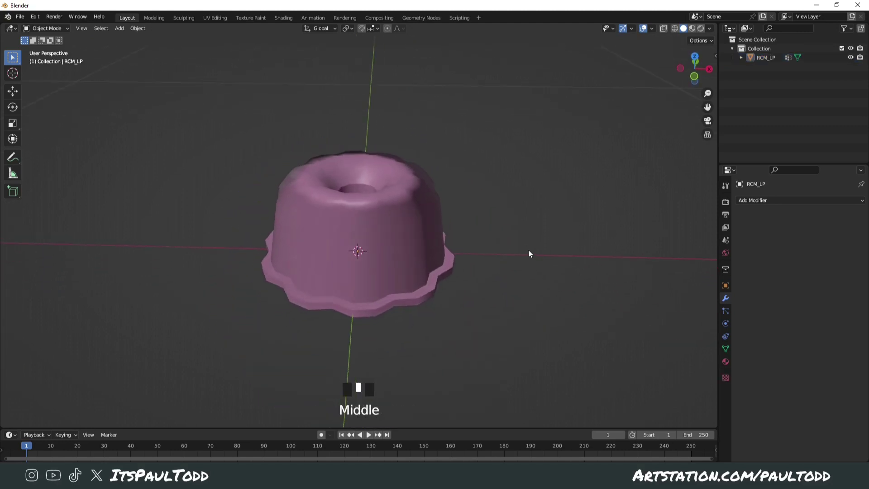
key(shift+a)
click(571, 248)
scroll(555, 247, down, 5)
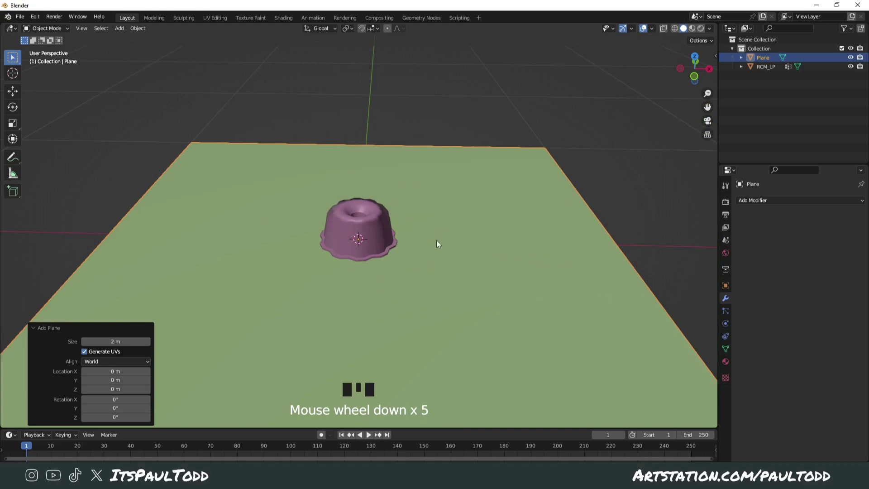
scroll(568, 268, up, 1)
scroll(480, 229, down, 1)
Step: Scale the plane to 0.3249 and move it to the left of the mould
key(Tab)
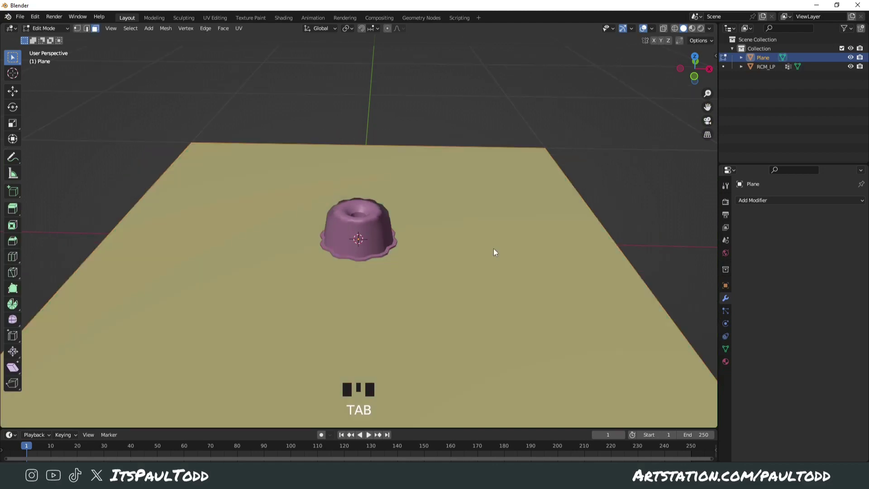
key(Tab)
key(s)
right_click(501, 247)
key(s)
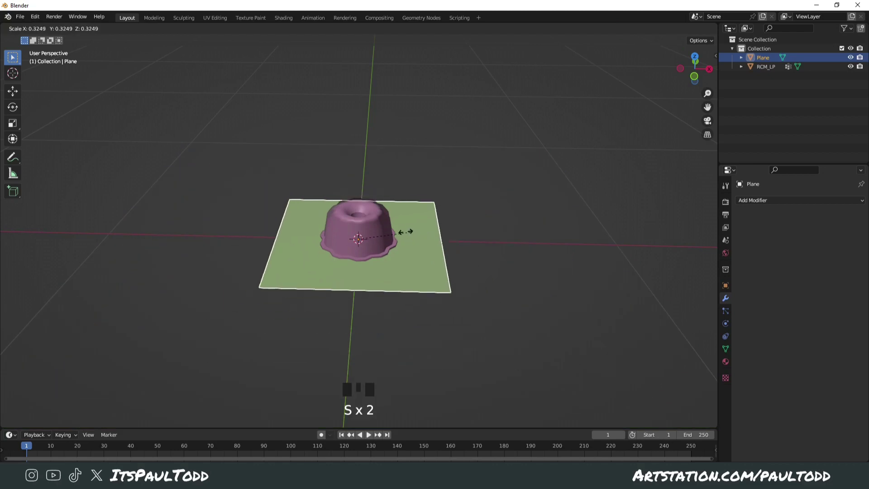
click(389, 233)
key(g)
click(271, 237)
shift+middle_drag(272, 238, 384, 265)
Step: Verify from the front view (Numpad 1) that the plane lies flat at base level
key(Tab)
key(KP_1)
scroll(319, 311, up, 4)
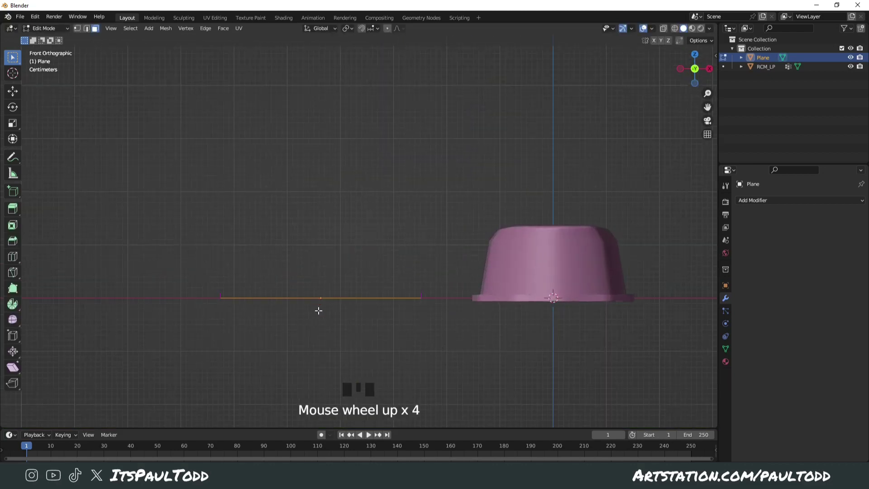
scroll(351, 248, up, 2)
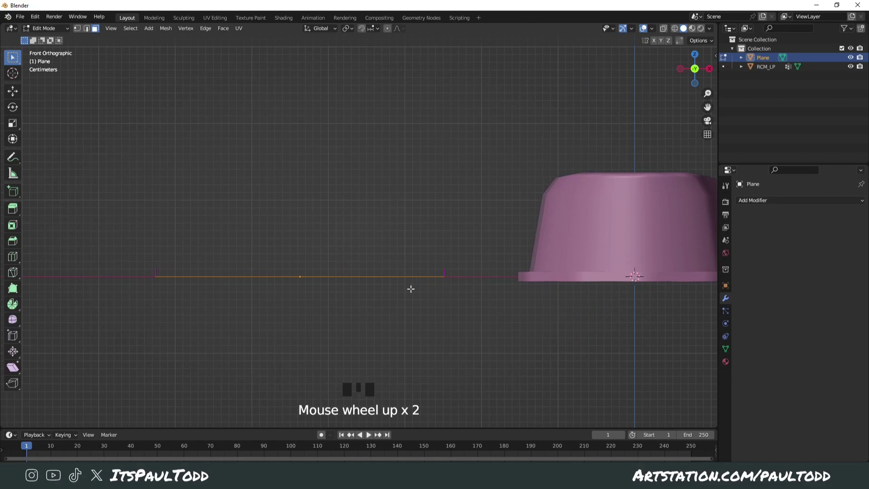
key(Tab)
scroll(405, 281, down, 2)
middle_drag(406, 280, 332, 289)
Step: Select the plane's single face and set its normals from faces
key(Tab)
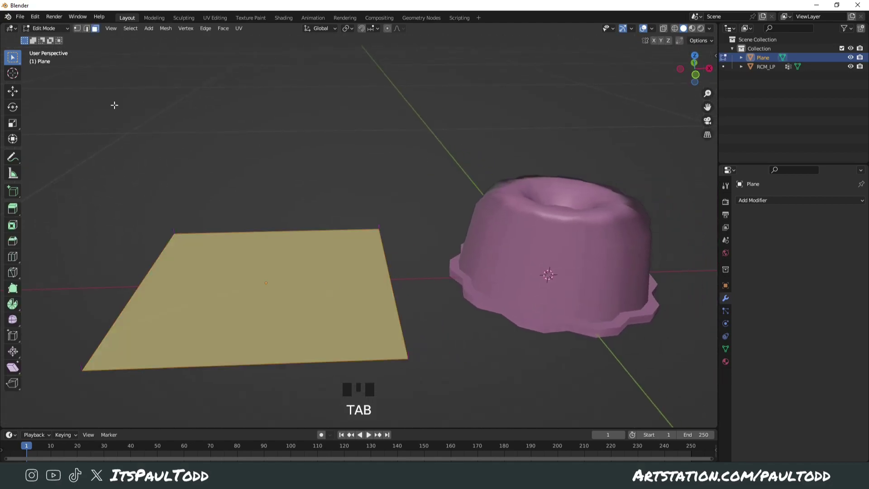
click(308, 264)
key(alt+n)
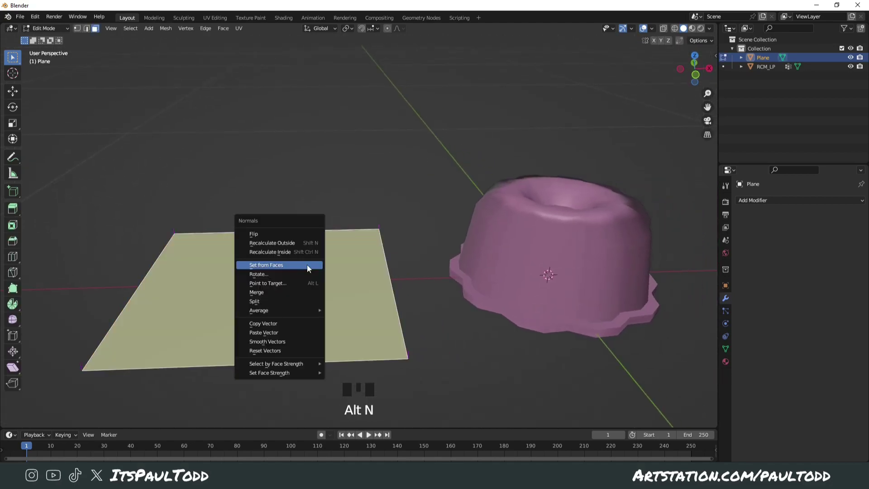
click(284, 322)
key(Tab)
Step: In RCM_LP, select the top face loop and grow it to cover the whole top
shift+middle_drag(530, 291, 397, 292)
click(427, 281)
key(Tab)
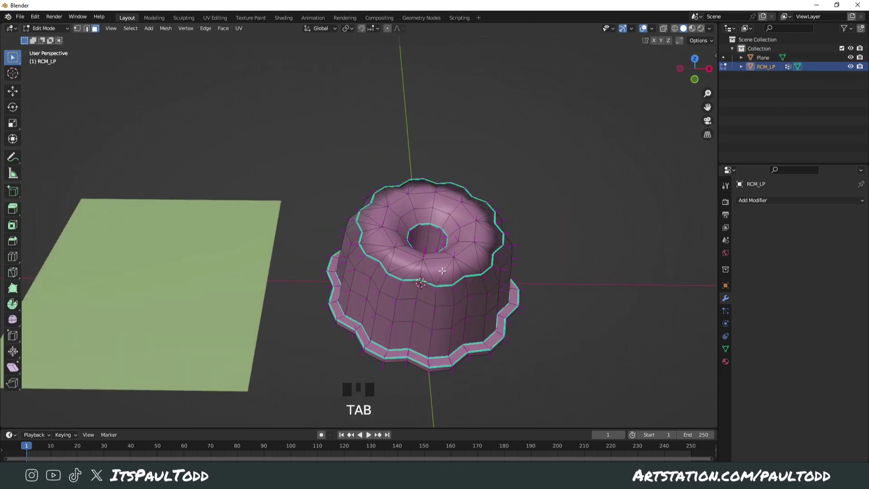
shift+middle_drag(367, 228, 338, 247)
scroll(338, 247, up, 2)
alt+click(333, 240)
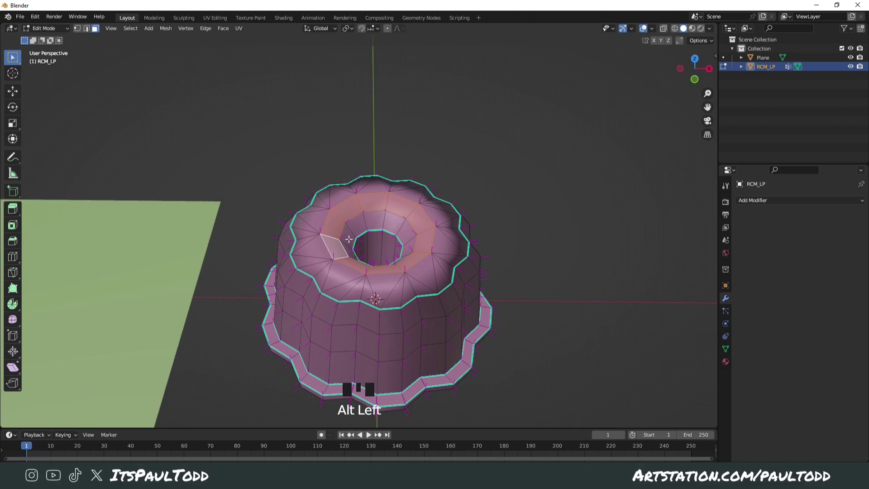
key(ctrl+KP_Add)
Step: Paste the copied upward normal vector onto the selected top faces and inspect the result
middle_drag(465, 233, 465, 219)
key(alt+n)
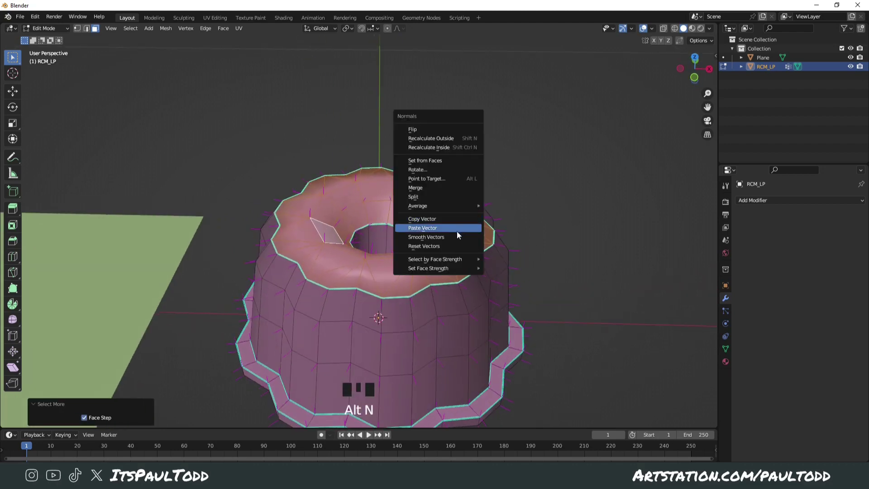
click(457, 231)
middle_drag(504, 203, 487, 196)
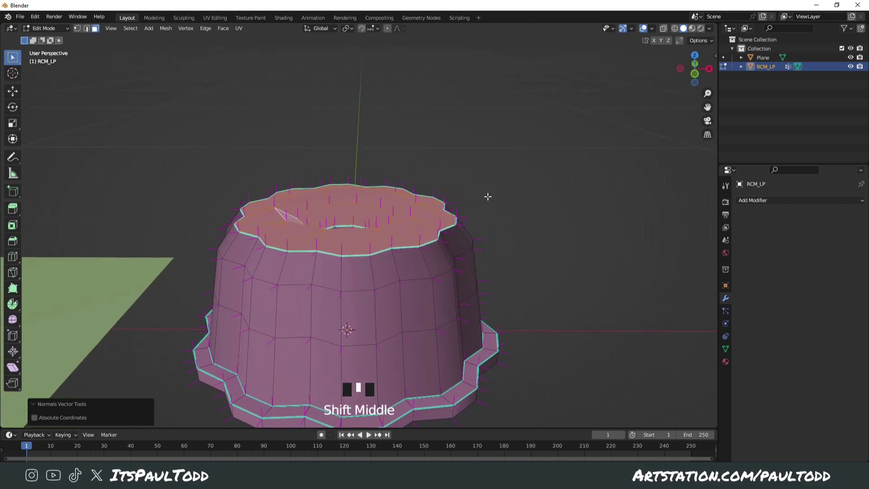
key(KP_1)
scroll(471, 233, up, 3)
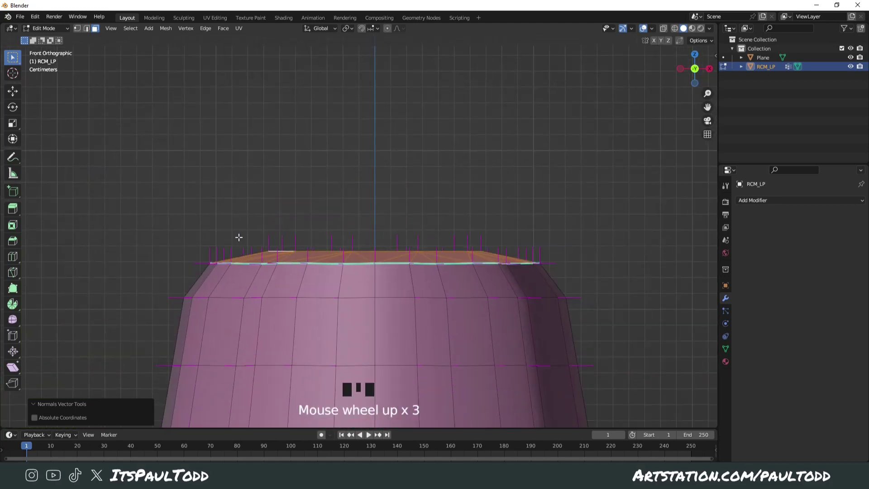
middle_drag(582, 254, 422, 219)
Step: Select the helper plane and rotate it while viewing from the front
key(Tab)
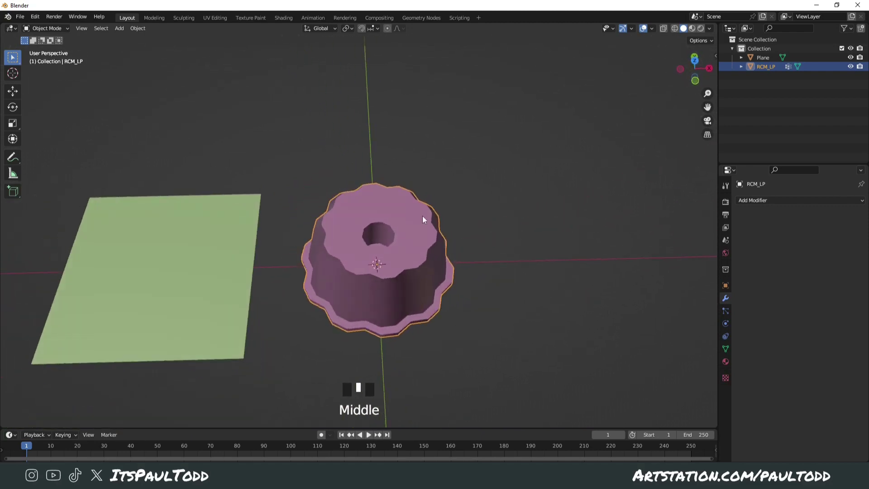
middle_drag(520, 246, 492, 275)
click(258, 266)
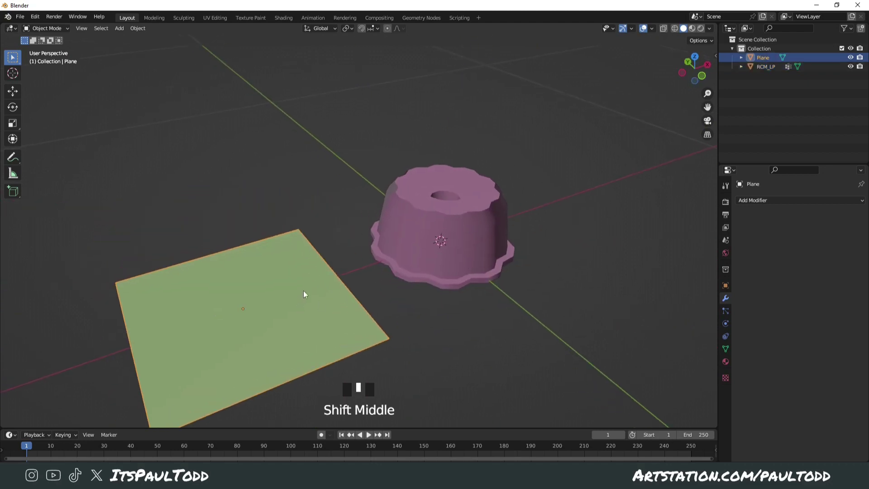
middle_drag(351, 342, 361, 314)
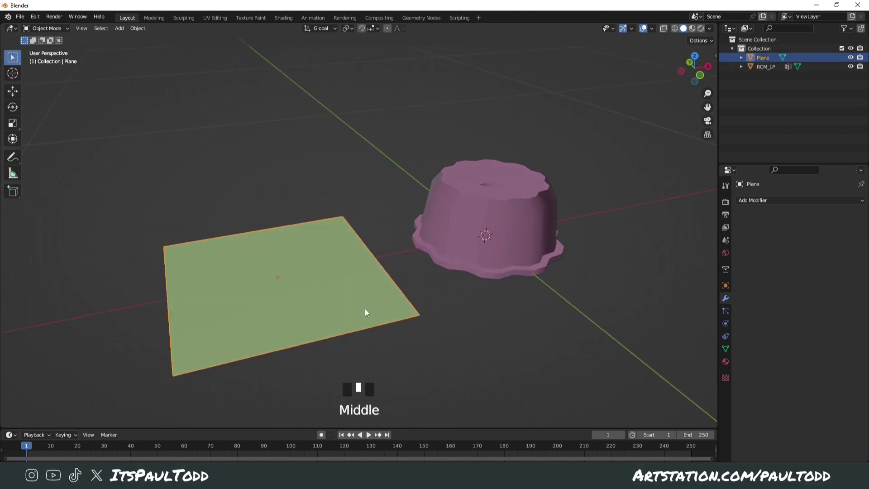
key(KP_1)
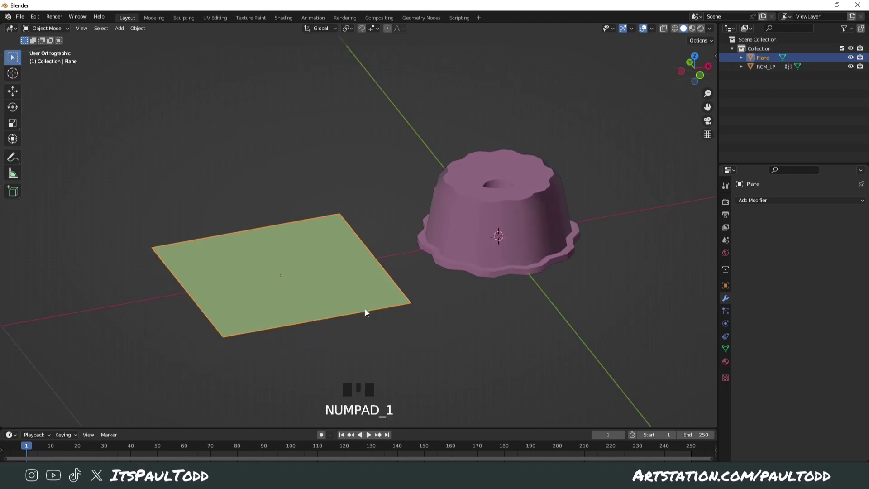
scroll(293, 202, up, 3)
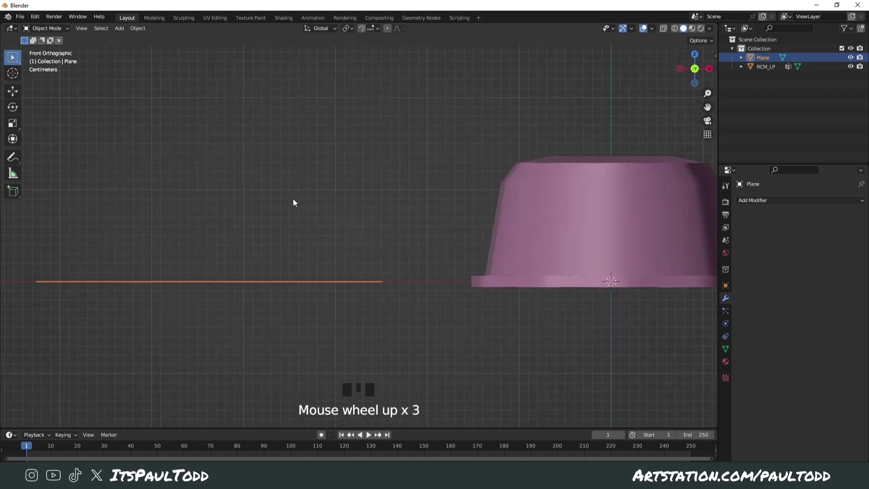
key(r)
click(295, 202)
Step: Apply the helper plane's rotation with Ctrl+A > Rotation
key(Tab)
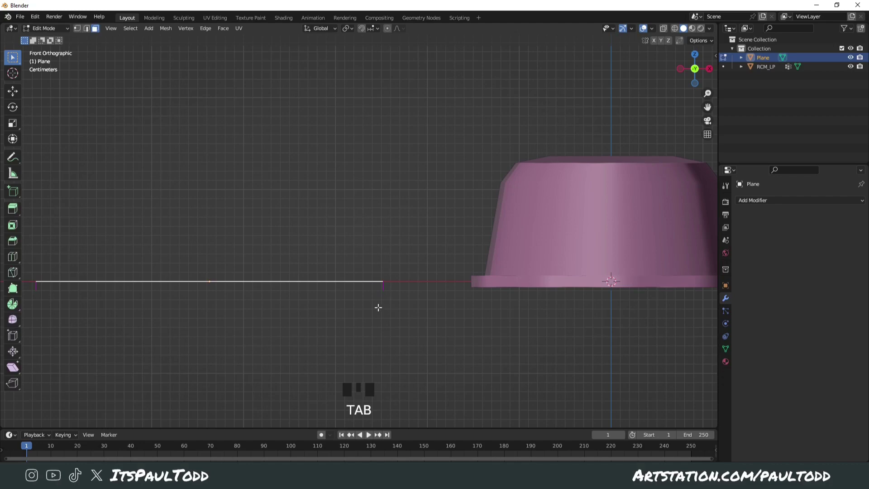
shift+middle_drag(378, 307, 397, 254)
click(444, 254)
key(Tab)
click(407, 242)
key(ctrl+a)
click(400, 248)
Step: Delete the helper plane, leaving RCM_LP alone in the scene
key(Tab)
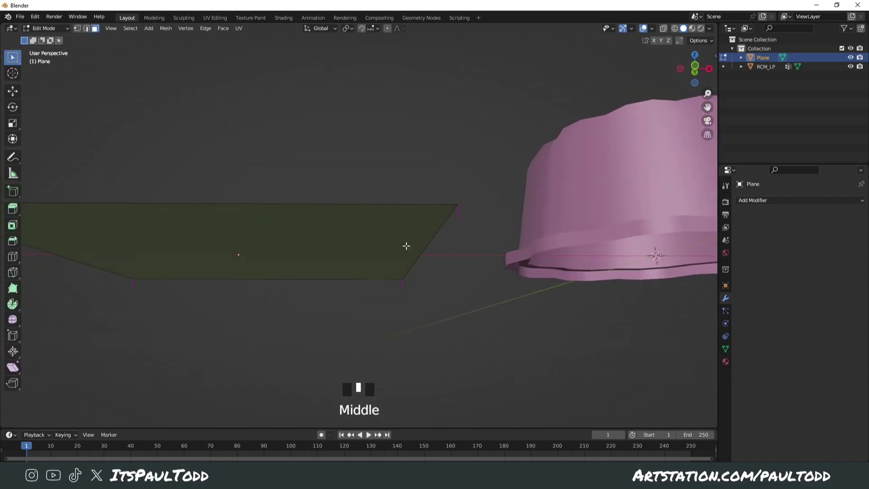
shift+middle_drag(502, 265, 397, 284)
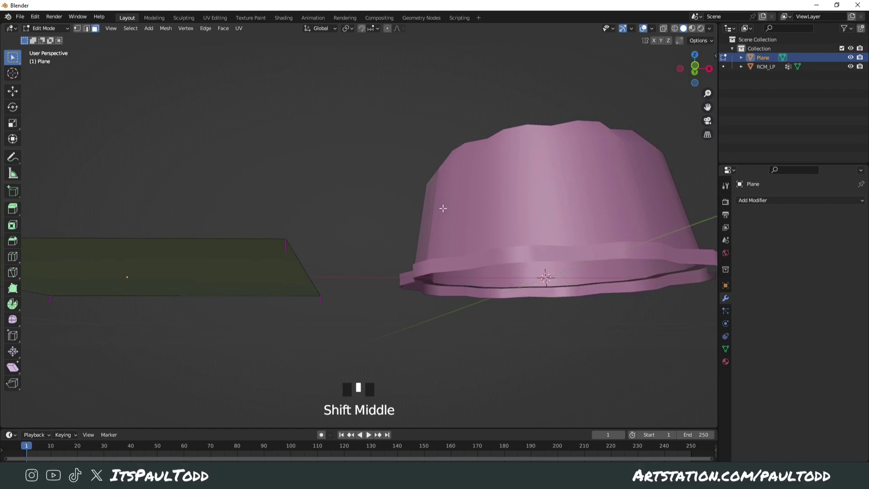
middle_drag(442, 208, 407, 281)
key(Tab)
click(284, 290)
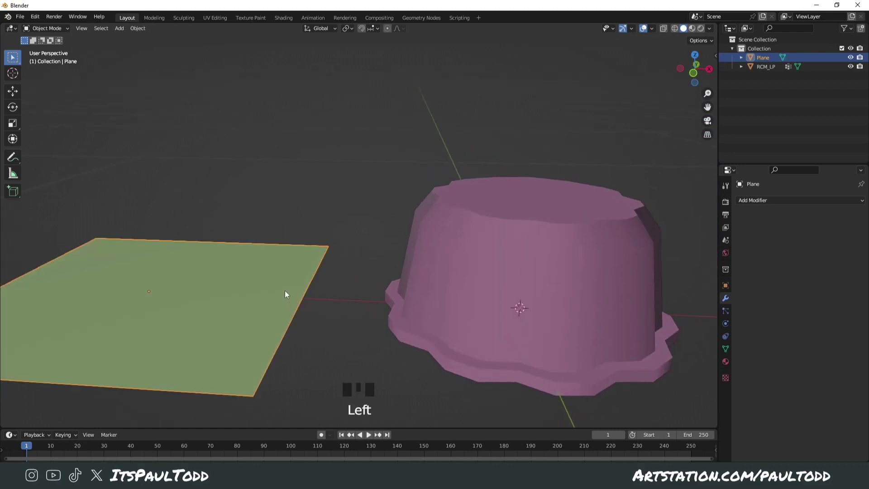
key(x)
shift+middle_drag(431, 314, 332, 252)
Step: Switch viewport lighting to MatCap with the glossy red matcap to compare the three objects
middle_drag(520, 272, 307, 246)
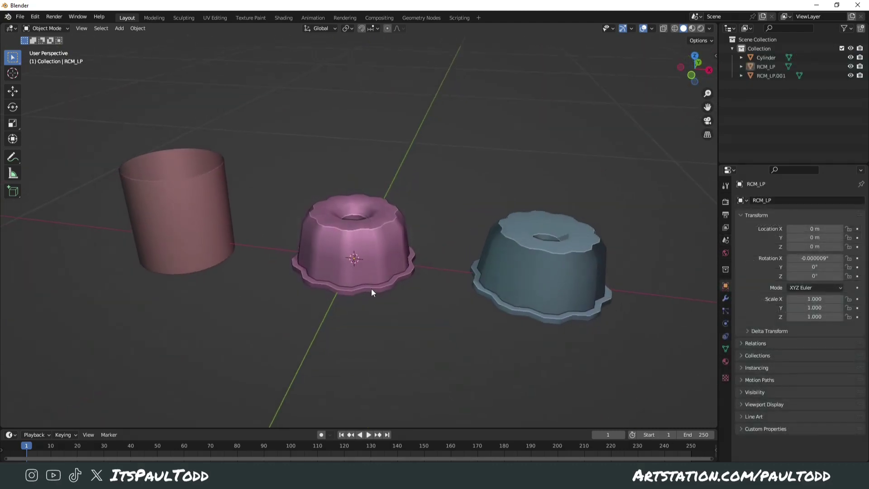
middle_drag(371, 292, 407, 299)
click(710, 29)
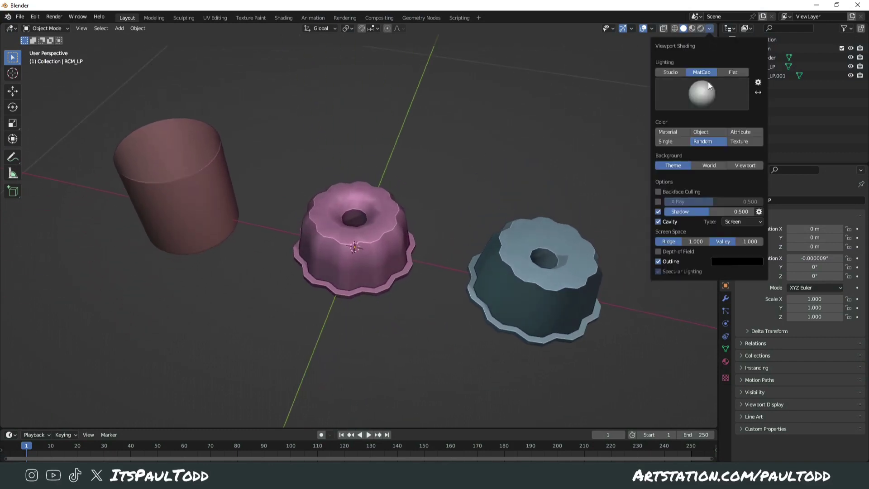
click(684, 93)
click(577, 175)
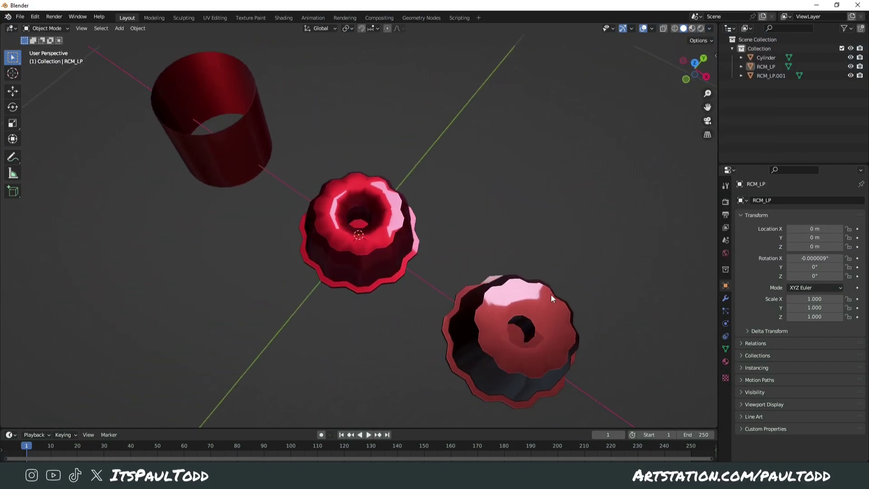